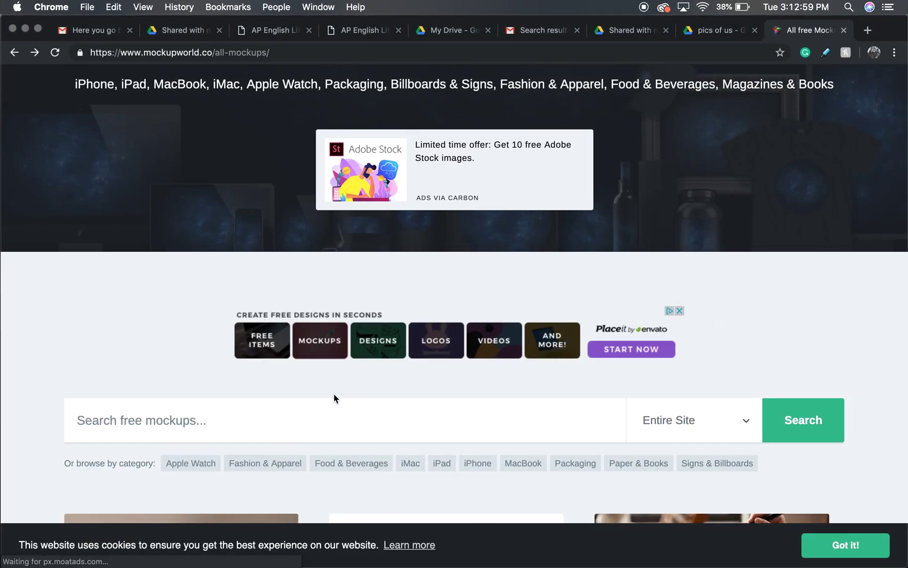
{"action": "scroll", "coordinate": [334, 394], "scroll_direction": "down", "scroll_amount": 5}
{"action": "scroll", "coordinate": [334, 394], "scroll_direction": "up", "scroll_amount": 5}
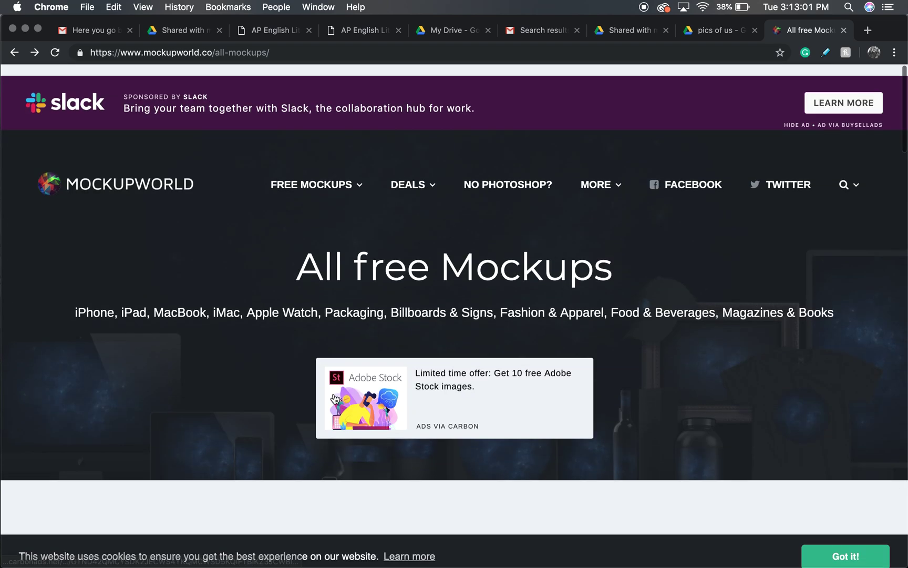
{"action": "scroll", "coordinate": [334, 397], "scroll_direction": "down", "scroll_amount": 3}
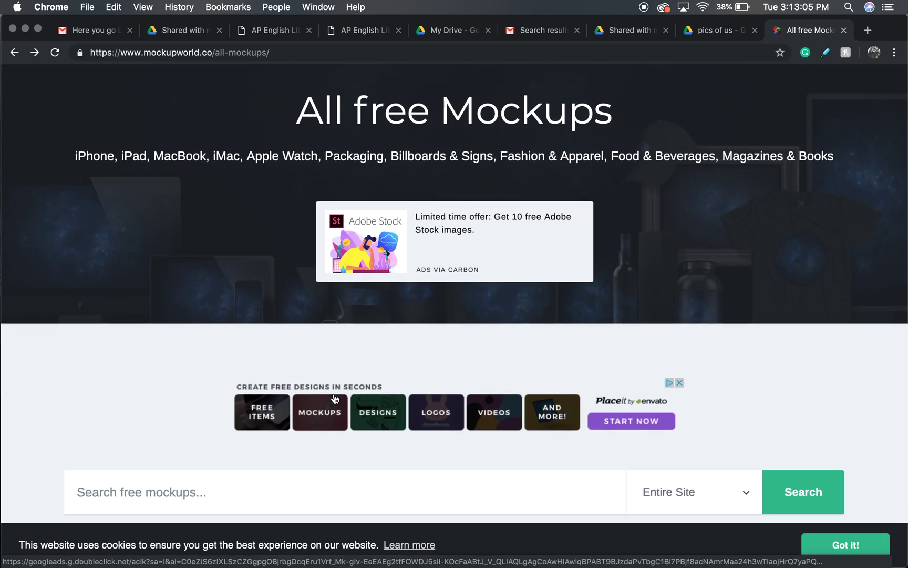
{"action": "scroll", "coordinate": [334, 398], "scroll_direction": "down", "scroll_amount": 6}
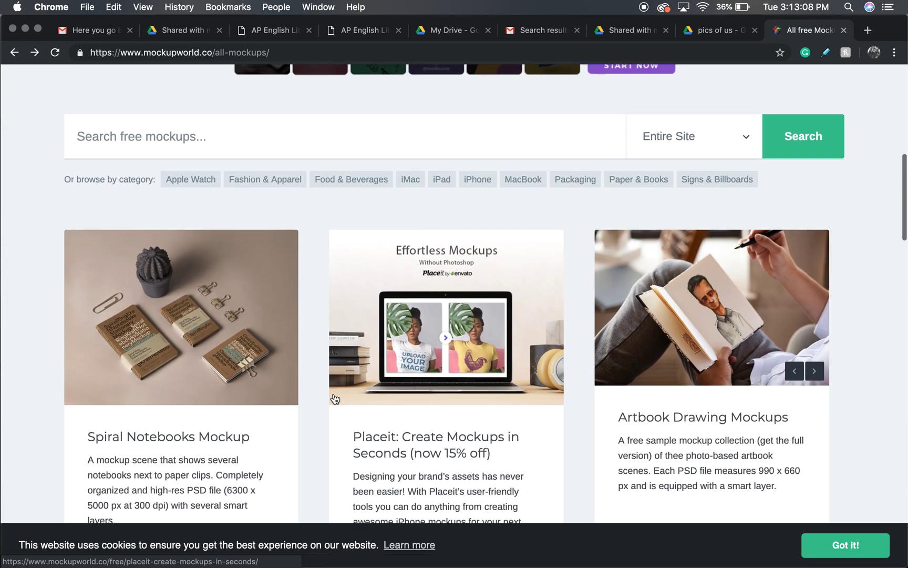
{"action": "scroll", "coordinate": [335, 399], "scroll_direction": "down", "scroll_amount": 6}
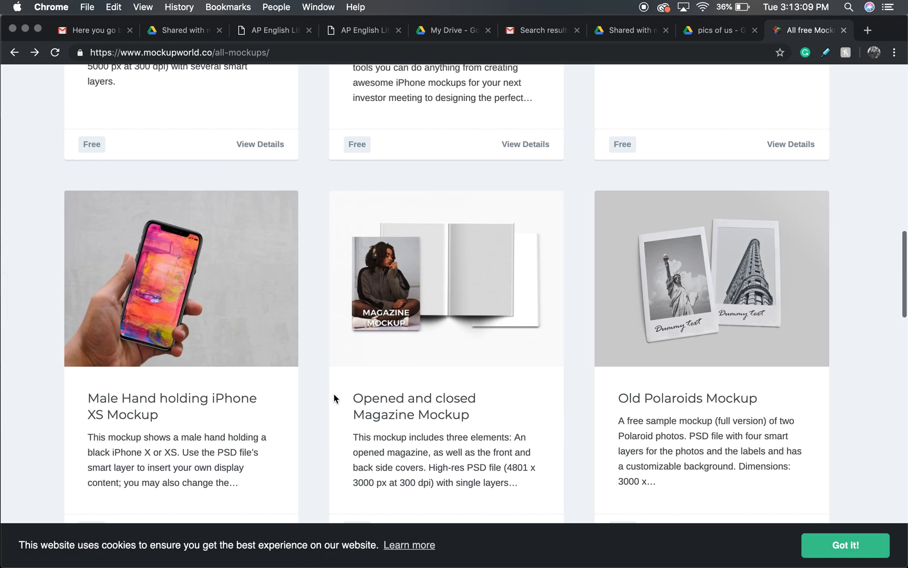
{"action": "scroll", "coordinate": [334, 393], "scroll_direction": "down", "scroll_amount": 5}
{"action": "scroll", "coordinate": [333, 395], "scroll_direction": "down", "scroll_amount": 2}
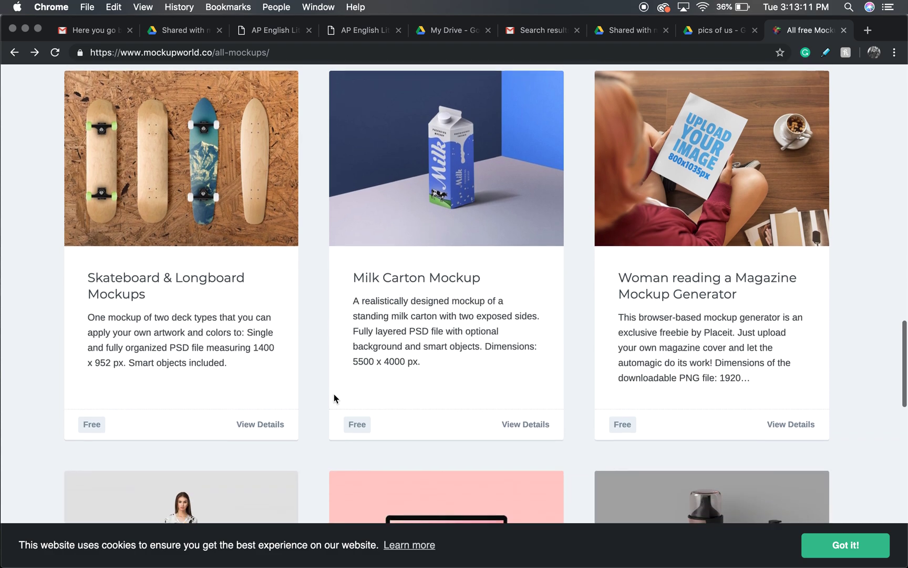
{"action": "scroll", "coordinate": [334, 394], "scroll_direction": "down", "scroll_amount": 2}
{"action": "scroll", "coordinate": [333, 399], "scroll_direction": "down", "scroll_amount": 2}
{"action": "scroll", "coordinate": [333, 398], "scroll_direction": "down", "scroll_amount": 3}
{"action": "scroll", "coordinate": [334, 398], "scroll_direction": "up", "scroll_amount": 1}
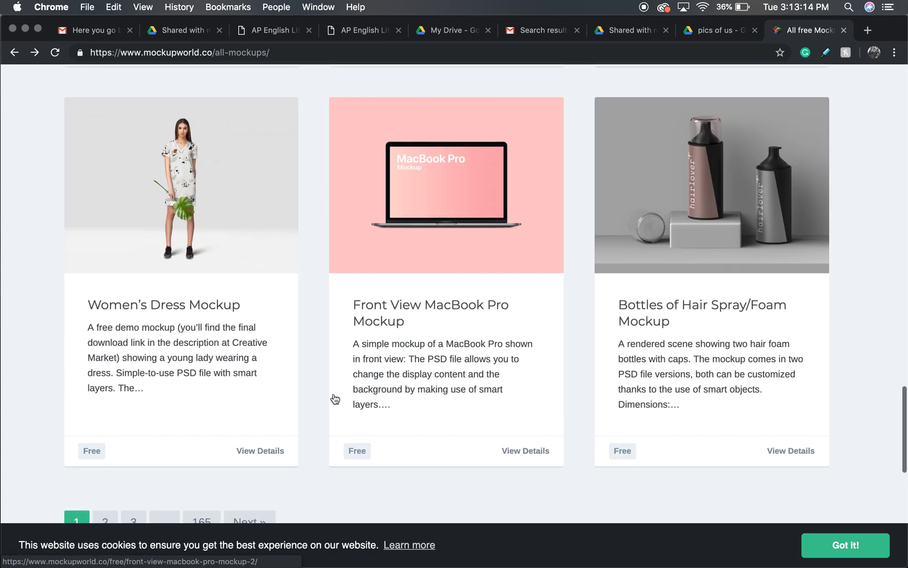
{"action": "scroll", "coordinate": [333, 397], "scroll_direction": "up", "scroll_amount": 3}
{"action": "scroll", "coordinate": [334, 394], "scroll_direction": "up", "scroll_amount": 4}
{"action": "scroll", "coordinate": [333, 394], "scroll_direction": "up", "scroll_amount": 1}
{"action": "scroll", "coordinate": [334, 394], "scroll_direction": "up", "scroll_amount": 4}
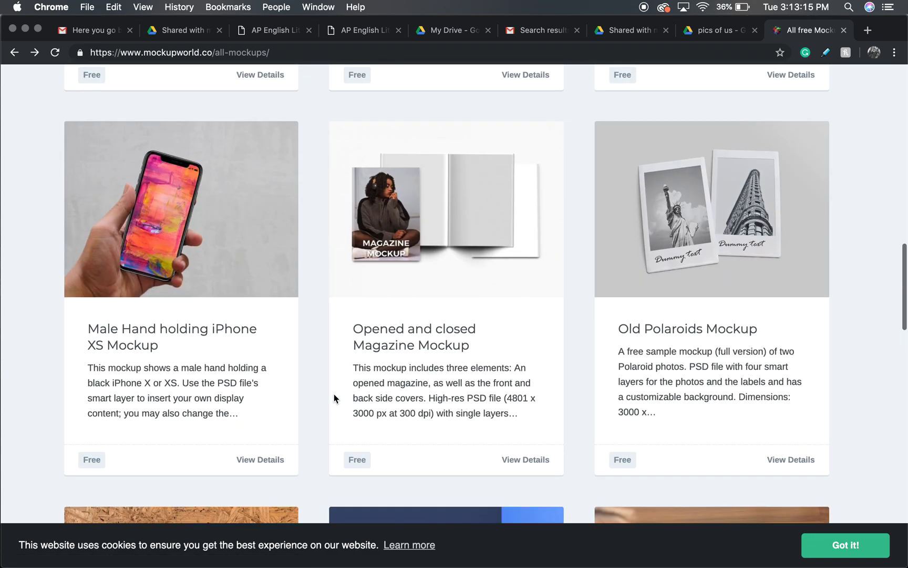
{"action": "scroll", "coordinate": [333, 394], "scroll_direction": "up", "scroll_amount": 4}
{"action": "scroll", "coordinate": [334, 395], "scroll_direction": "up", "scroll_amount": 3}
{"action": "scroll", "coordinate": [333, 394], "scroll_direction": "up", "scroll_amount": 1}
{"action": "scroll", "coordinate": [350, 353], "scroll_direction": "down", "scroll_amount": 4}
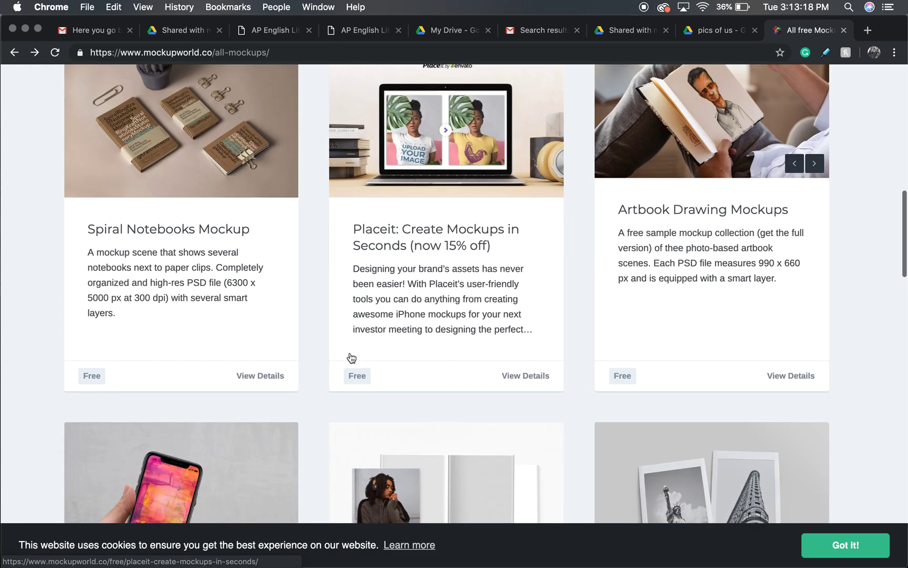
{"action": "scroll", "coordinate": [349, 352], "scroll_direction": "up", "scroll_amount": 2}
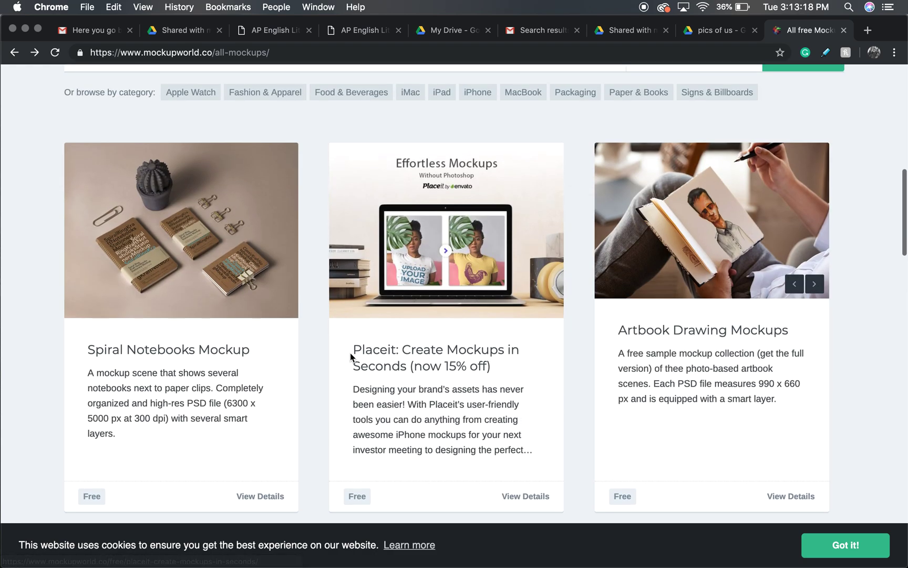
- Open the Spiral Notebooks Mockup page on Mockup World and start its free download
{"action": "left_click", "coordinate": [221, 273]}
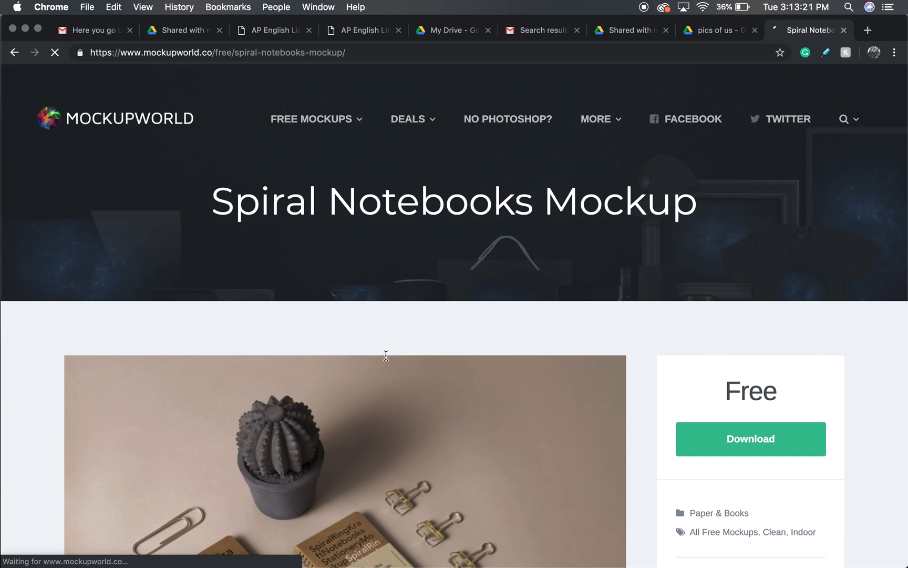
{"action": "scroll", "coordinate": [386, 356], "scroll_direction": "down", "scroll_amount": 2}
{"action": "scroll", "coordinate": [386, 355], "scroll_direction": "down", "scroll_amount": 2}
{"action": "scroll", "coordinate": [387, 355], "scroll_direction": "down", "scroll_amount": 5}
{"action": "scroll", "coordinate": [387, 360], "scroll_direction": "up", "scroll_amount": 3}
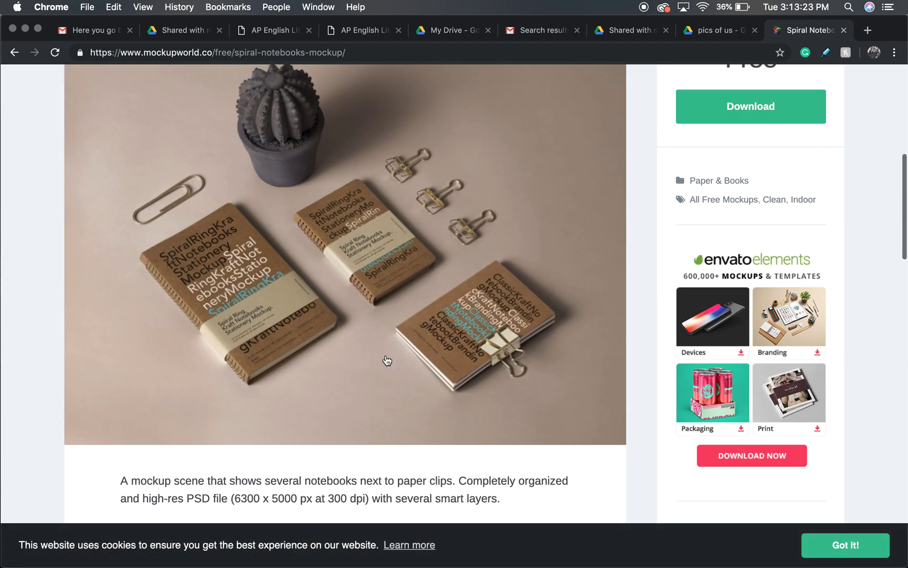
{"action": "scroll", "coordinate": [387, 360], "scroll_direction": "up", "scroll_amount": 1}
{"action": "scroll", "coordinate": [387, 360], "scroll_direction": "up", "scroll_amount": 3}
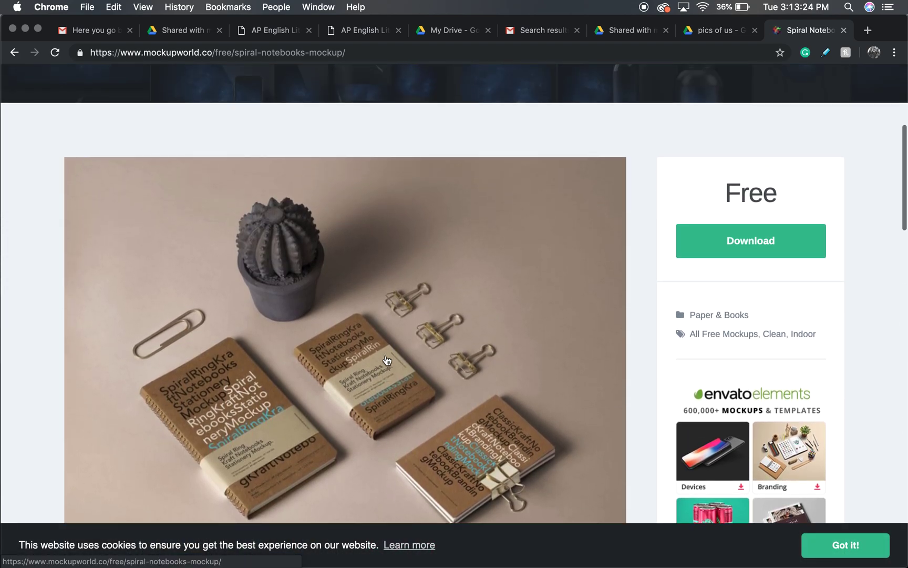
{"action": "left_click", "coordinate": [720, 237]}
- Hide Chrome and expand the Plastic Pouch Packaging MockUp folder in Downloads
{"action": "key", "text": "super+h"}
{"action": "key", "text": "super+h"}
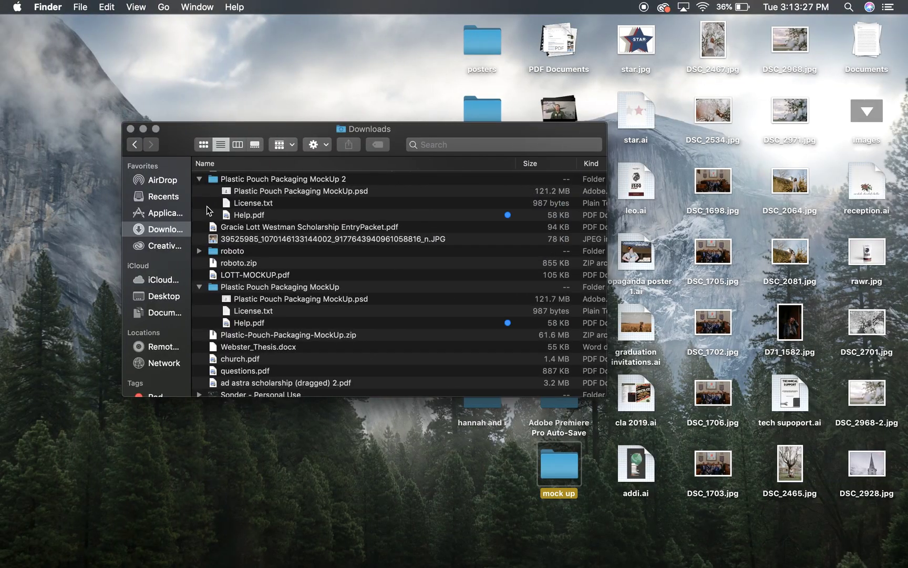
{"action": "left_click", "coordinate": [200, 287]}
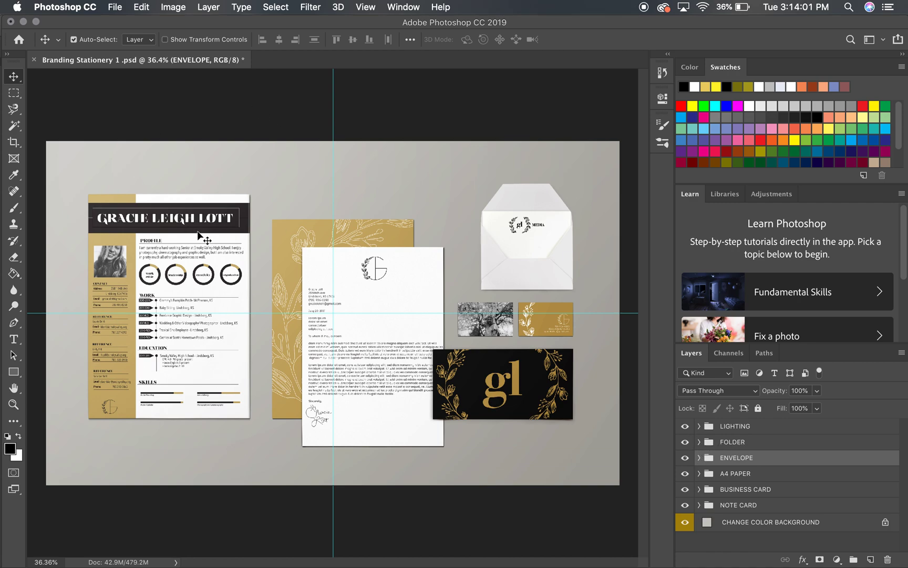
- Expand the FOLDER group in the stationery mockup's Layers panel
{"action": "left_click", "coordinate": [700, 442]}
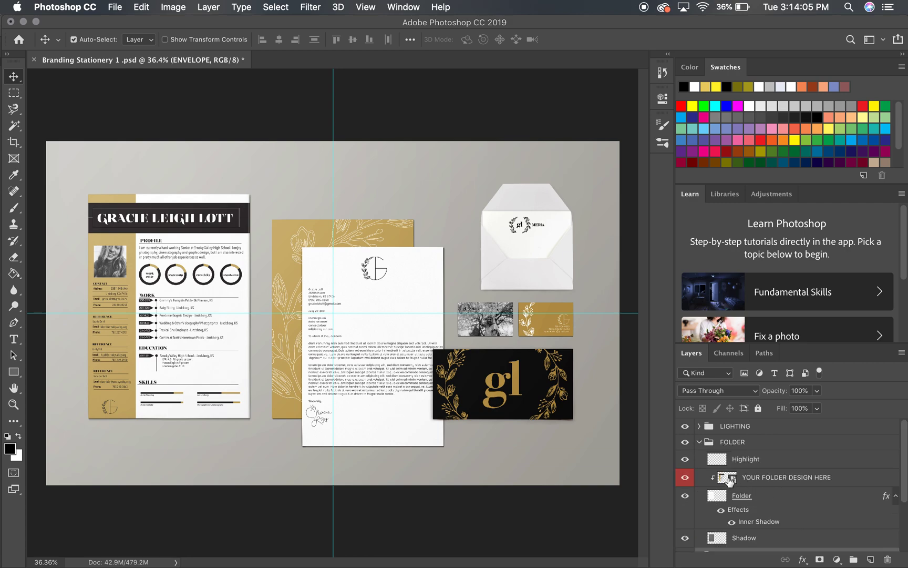
{"action": "double_click", "coordinate": [722, 478]}
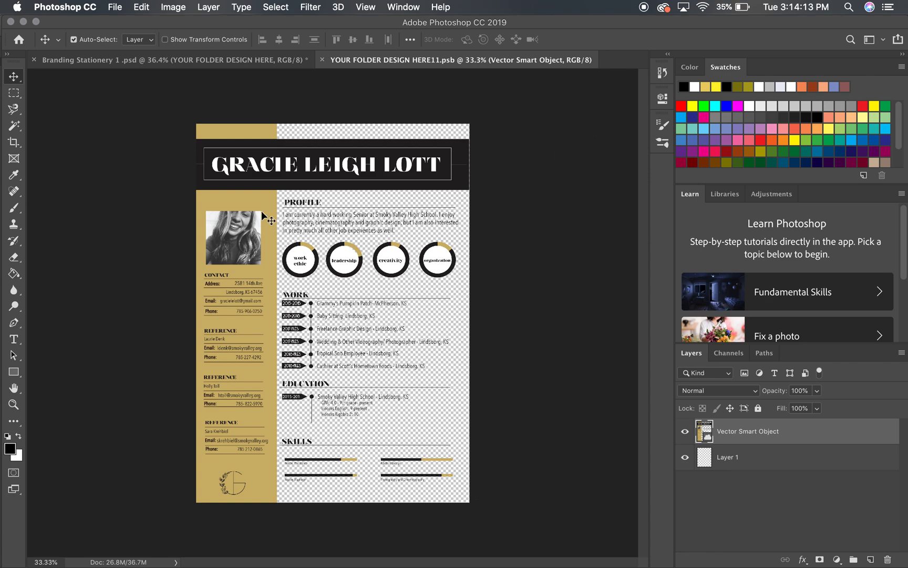
{"action": "left_click_drag", "start_coordinate": [188, 116], "coordinate": [193, 125]}
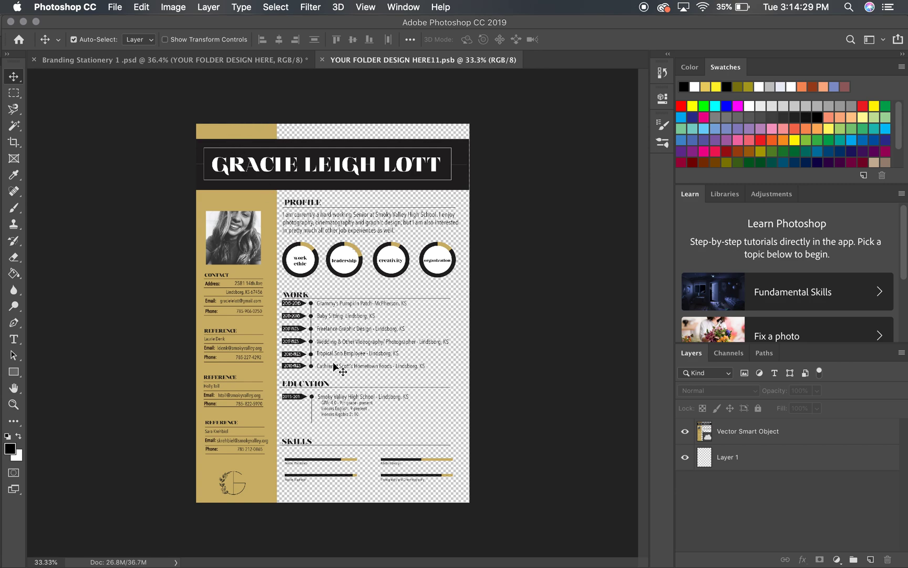
{"action": "key", "text": "ctrl+Up"}
- Check the resume artboard in Illustrator, then return to Photoshop's folder design document
{"action": "left_click", "coordinate": [286, 217]}
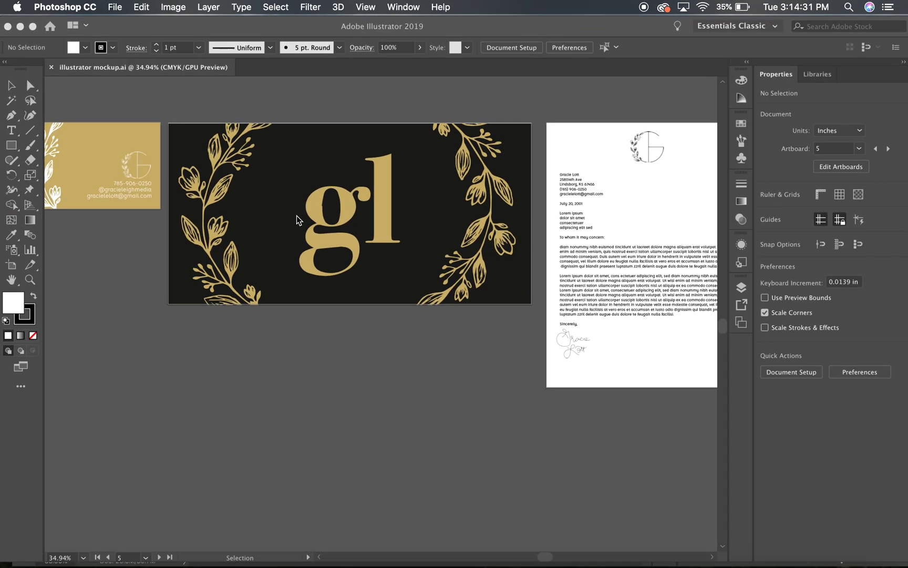
{"action": "scroll", "coordinate": [381, 260], "scroll_direction": "right", "scroll_amount": 5}
{"action": "scroll", "coordinate": [384, 261], "scroll_direction": "right", "scroll_amount": 5}
{"action": "scroll", "coordinate": [383, 260], "scroll_direction": "up", "scroll_amount": 3}
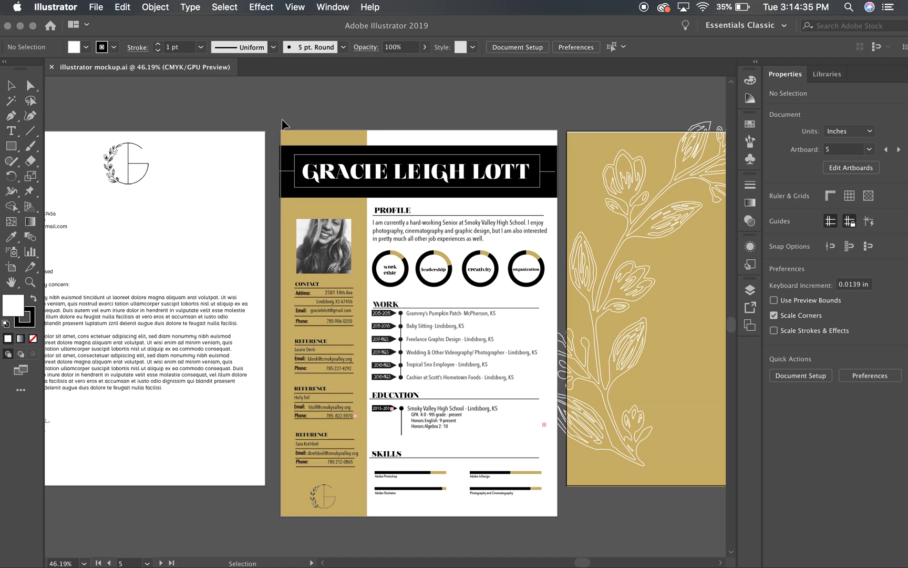
{"action": "key", "text": "ctrl+Up"}
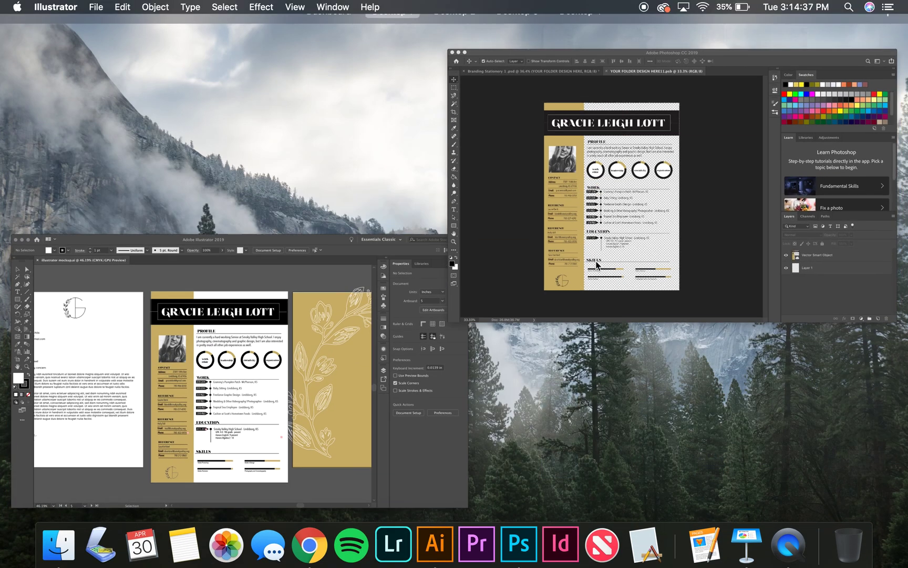
{"action": "left_click", "coordinate": [482, 262]}
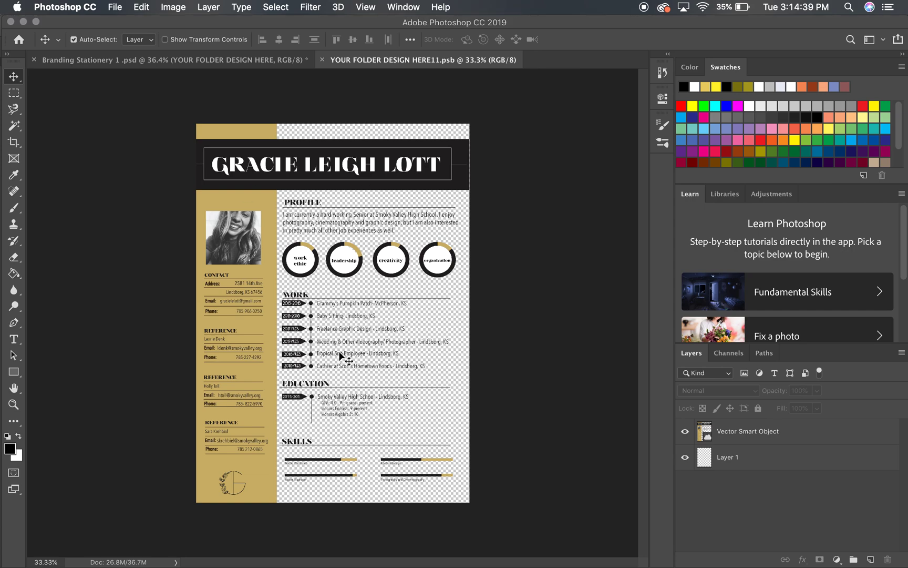